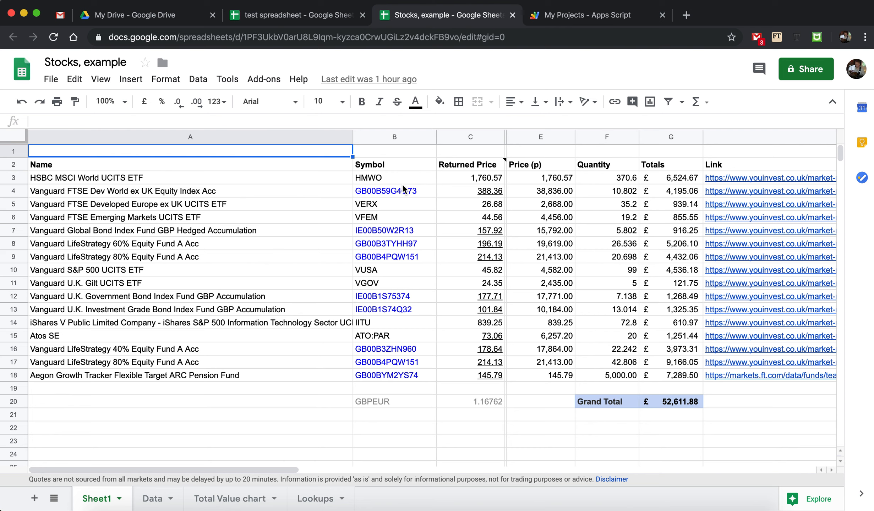
# - Examine the GOOGLEFINANCE formula in C3 that returns the HSBC MSCI World UCITS ETF price, including the function help
pyautogui.click(450, 178)
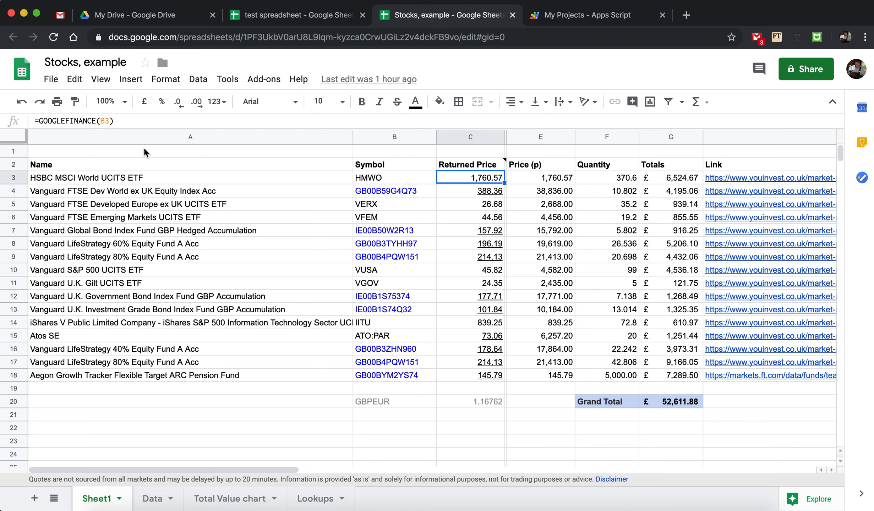
pyautogui.click(88, 121)
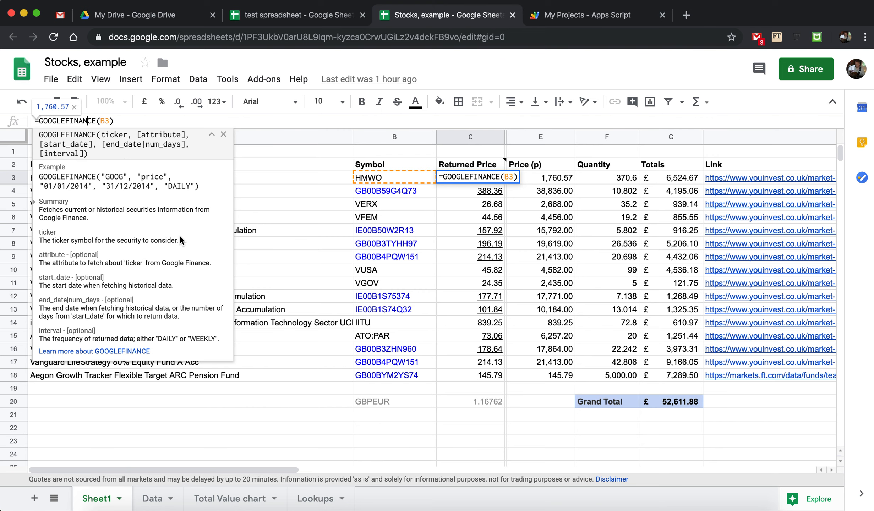
pyautogui.click(297, 177)
pyautogui.click(451, 178)
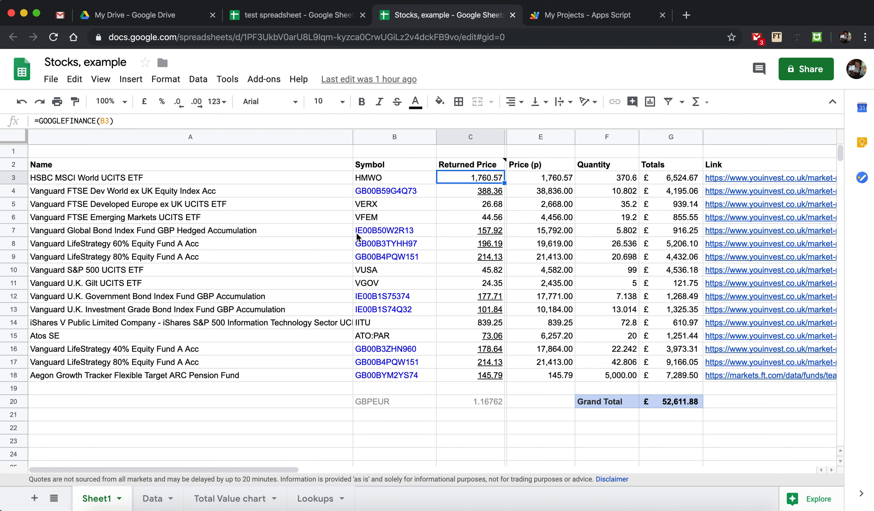
# - Examine the fund price formula in C4, then its counterpart in C6 of the Stock Tracker example sheet in test spreadsheet
pyautogui.click(423, 190)
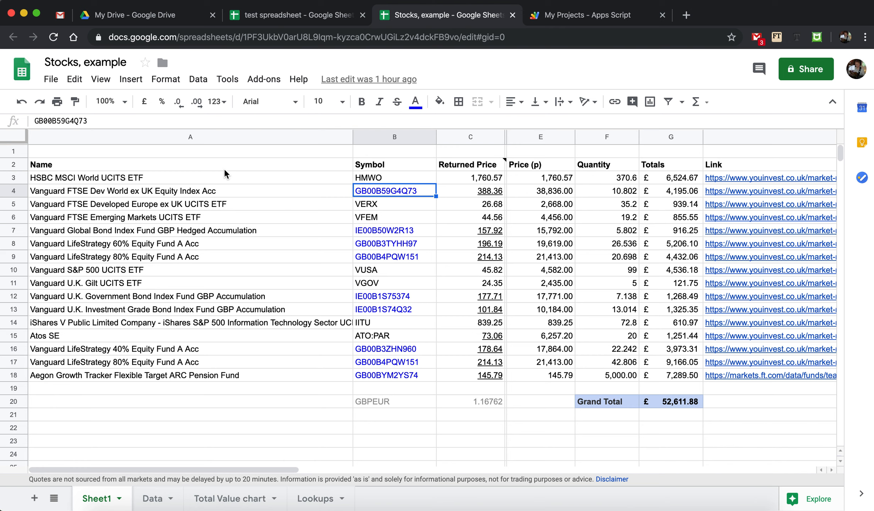
pyautogui.click(456, 191)
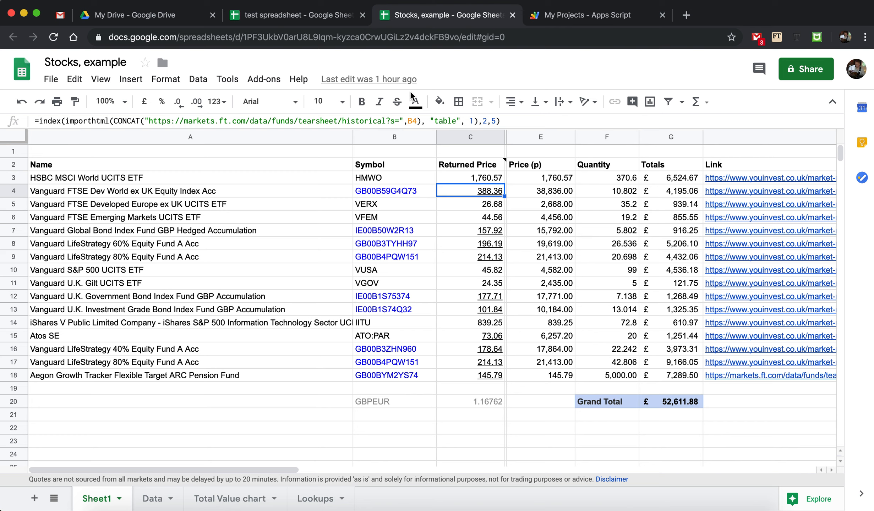
pyautogui.click(298, 18)
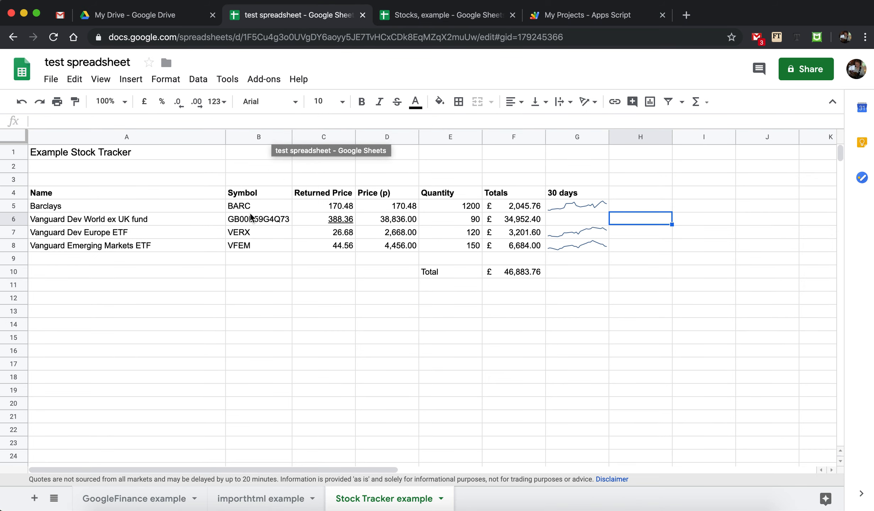
pyautogui.click(319, 219)
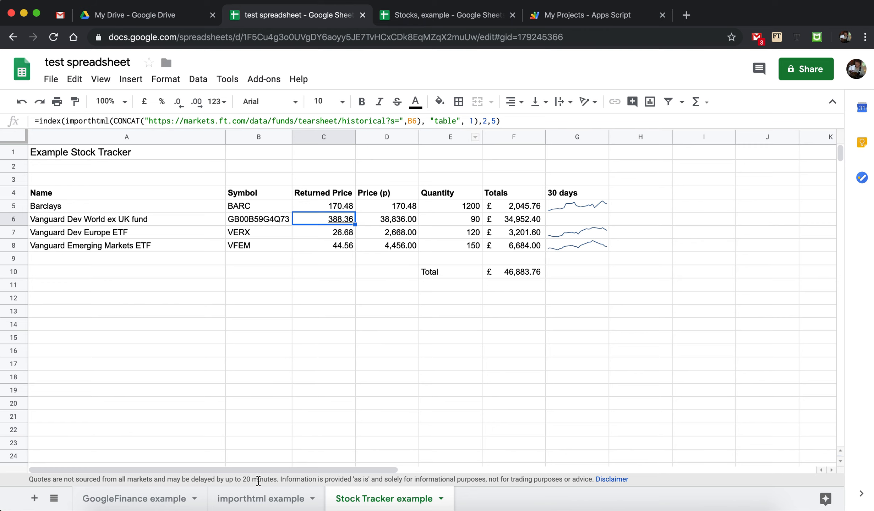
# - On the importhtml example sheet, follow the CONCAT-built link in C31 and view the fund's Historical Prices table on Financial Times
pyautogui.click(257, 502)
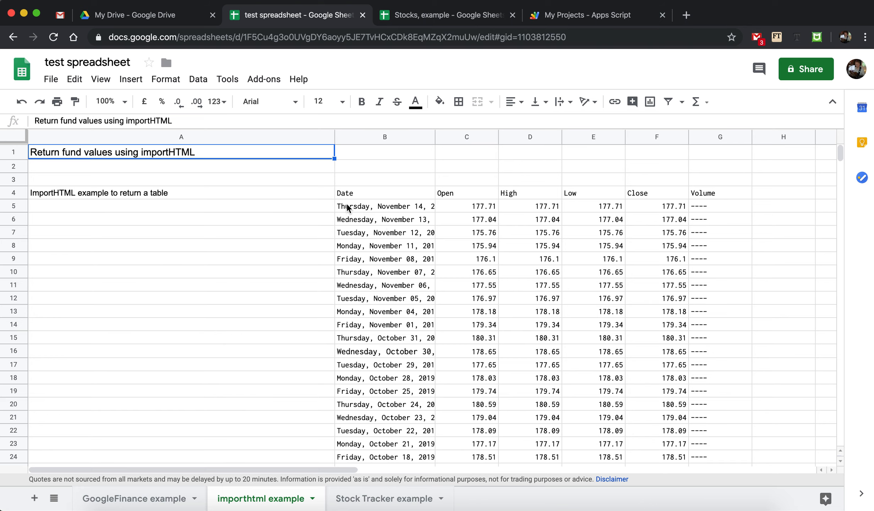
pyautogui.scroll(-5, 347, 208)
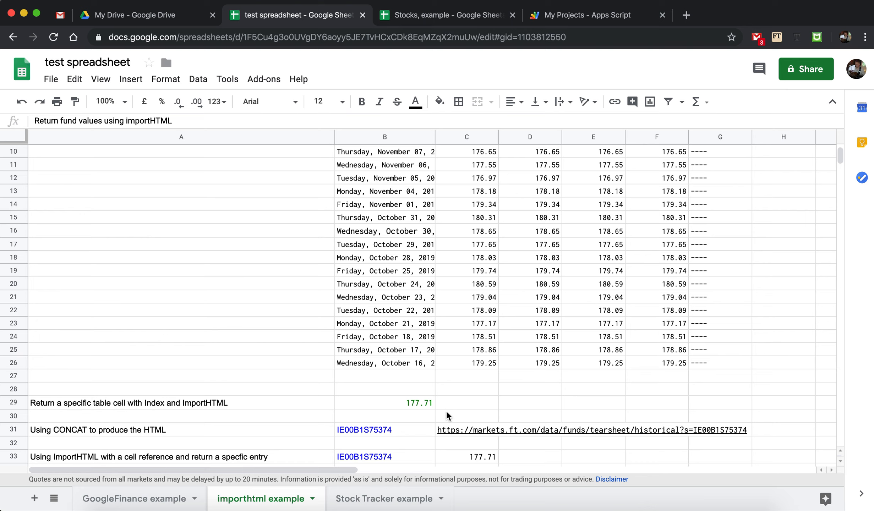
pyautogui.moveTo(465, 430)
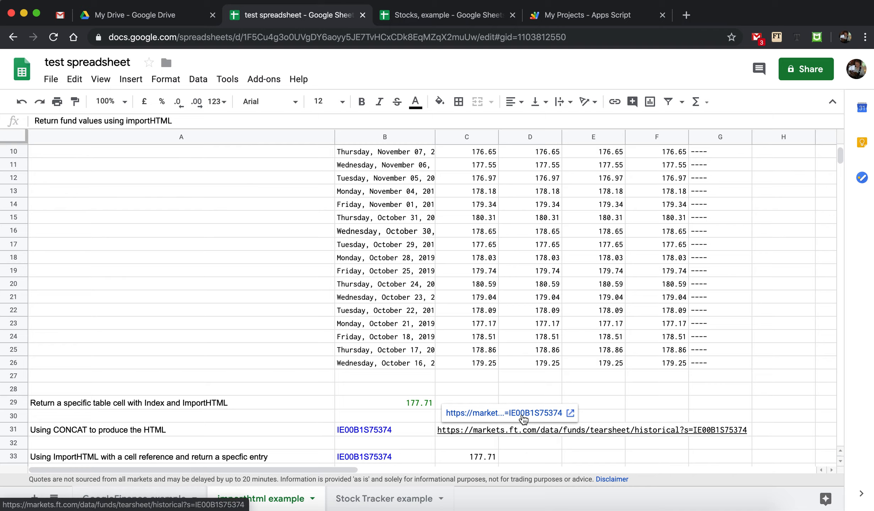
pyautogui.click(571, 413)
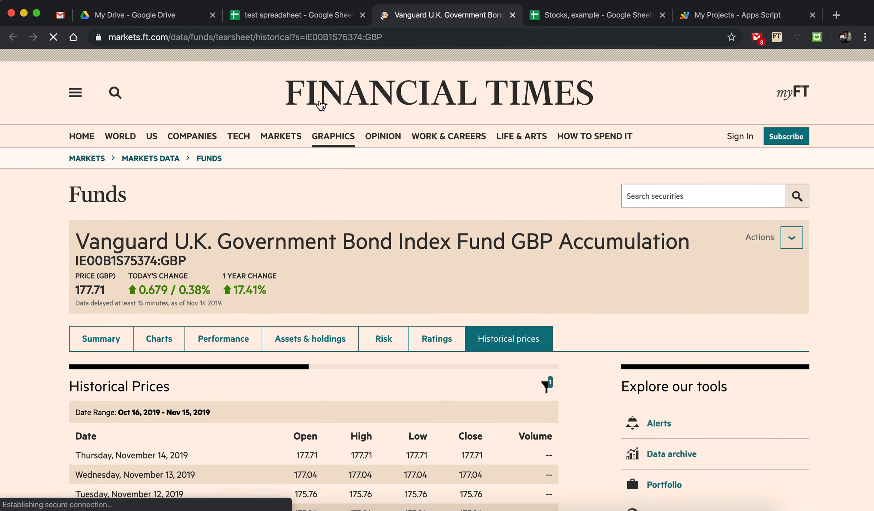
pyautogui.scroll(-12, 362, 248)
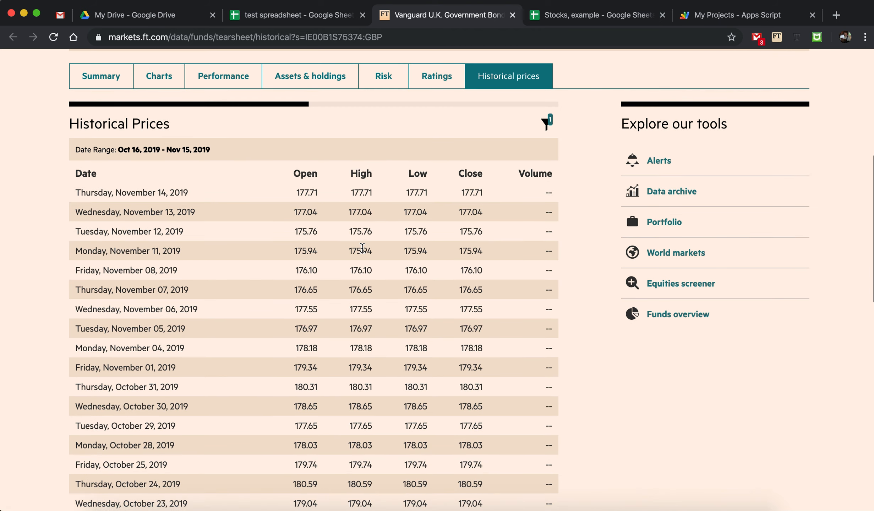
pyautogui.scroll(3, 362, 248)
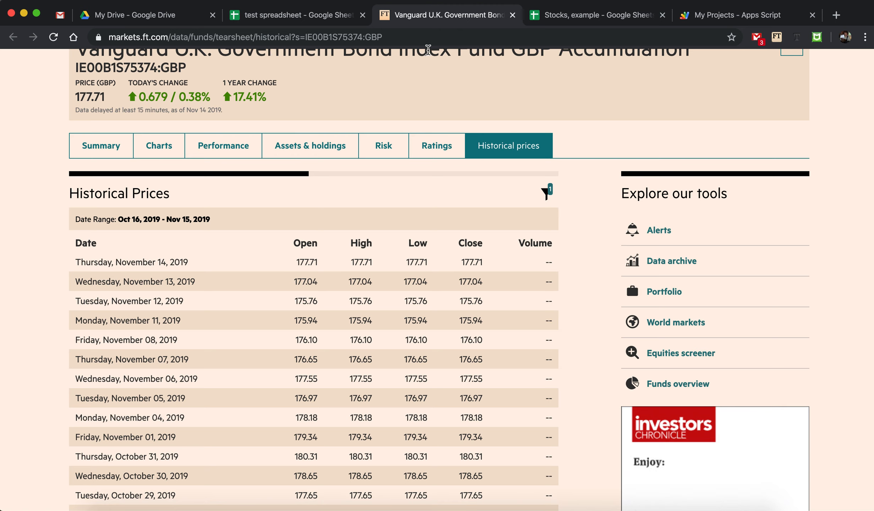
# - Return to test spreadsheet and examine the IMPORTHTML formula in B4, its imported price table and the latest Close cell
pyautogui.click(295, 16)
pyautogui.scroll(5, 383, 200)
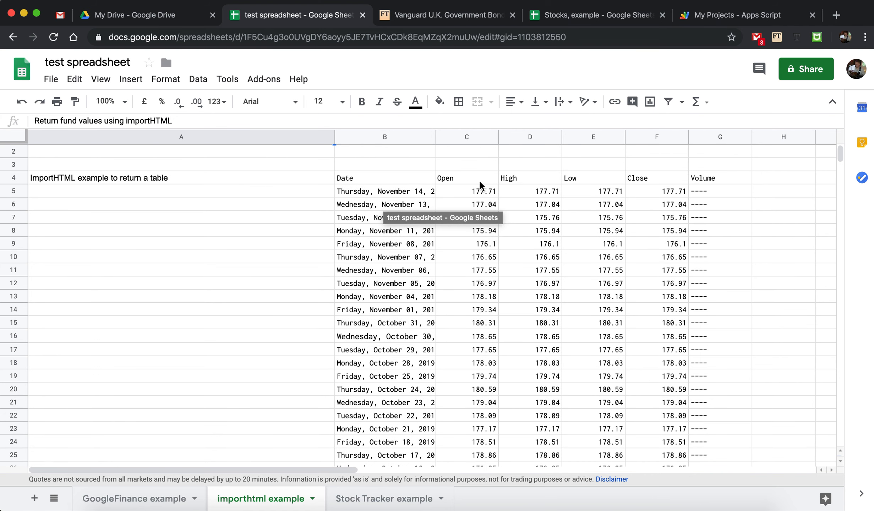
pyautogui.click(369, 177)
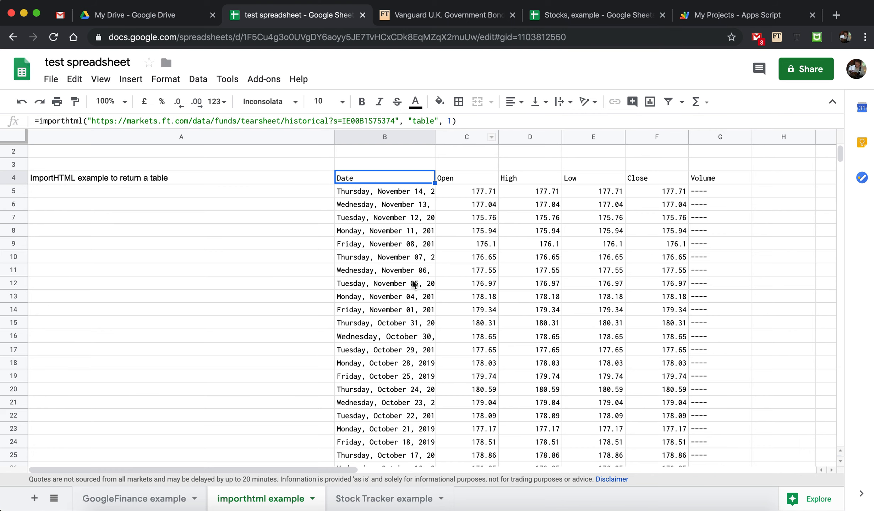
pyautogui.scroll(-2, 301, 295)
pyautogui.scroll(-2, 301, 294)
pyautogui.scroll(3, 301, 295)
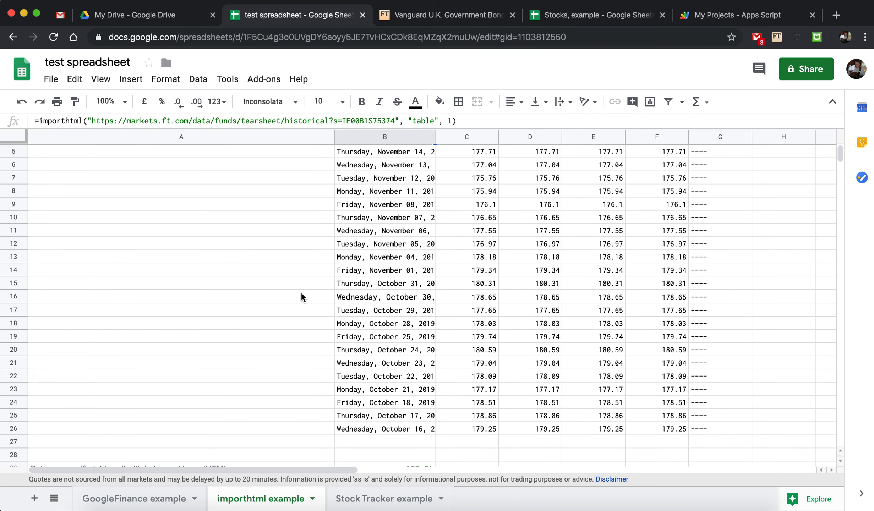
pyautogui.scroll(2, 301, 295)
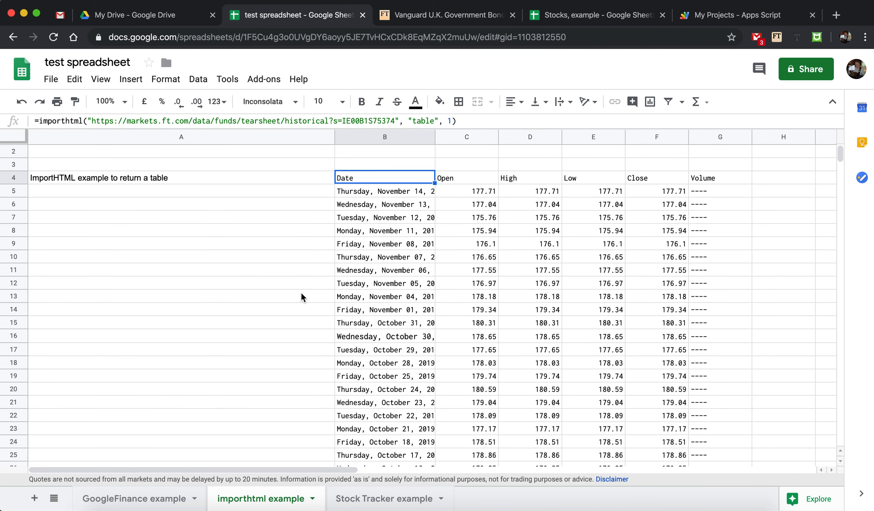
pyautogui.click(650, 193)
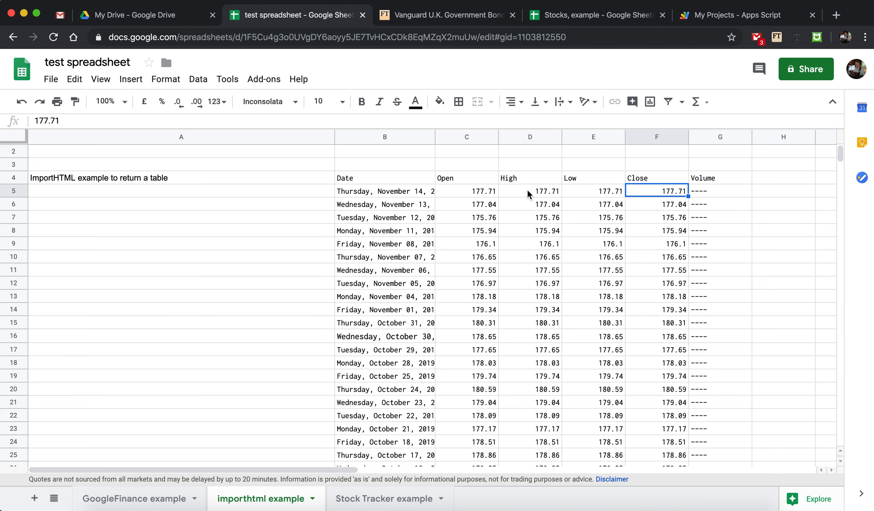
# - Examine the INDEX and IMPORTHTML formula in B29, including its row and column arguments, leaving the formula as it is
pyautogui.scroll(-5, 648, 237)
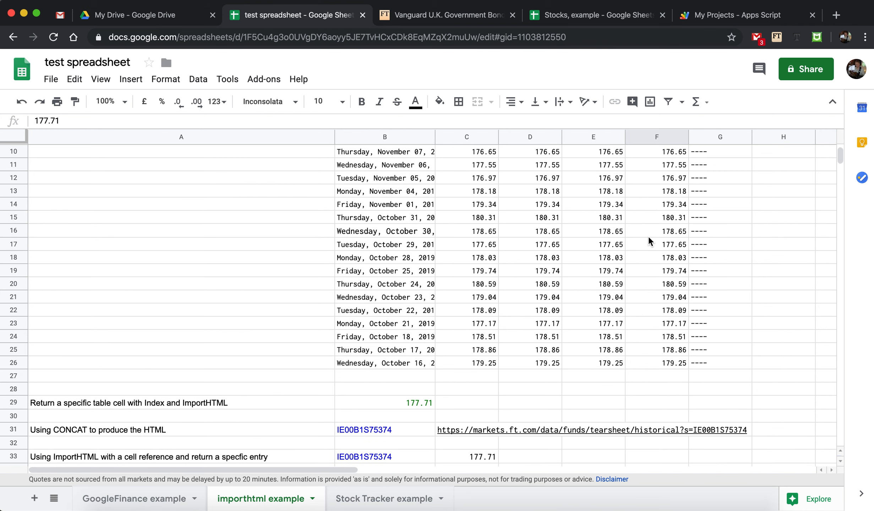
pyautogui.scroll(-1, 648, 239)
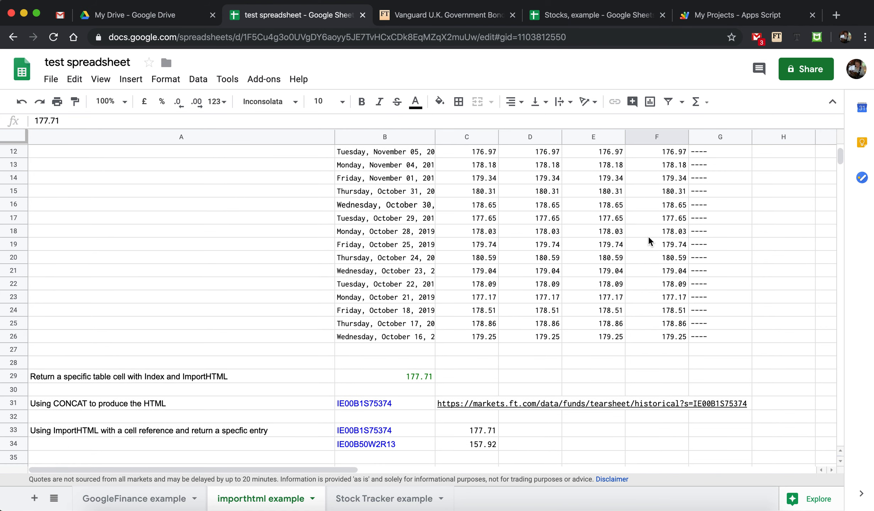
pyautogui.click(379, 377)
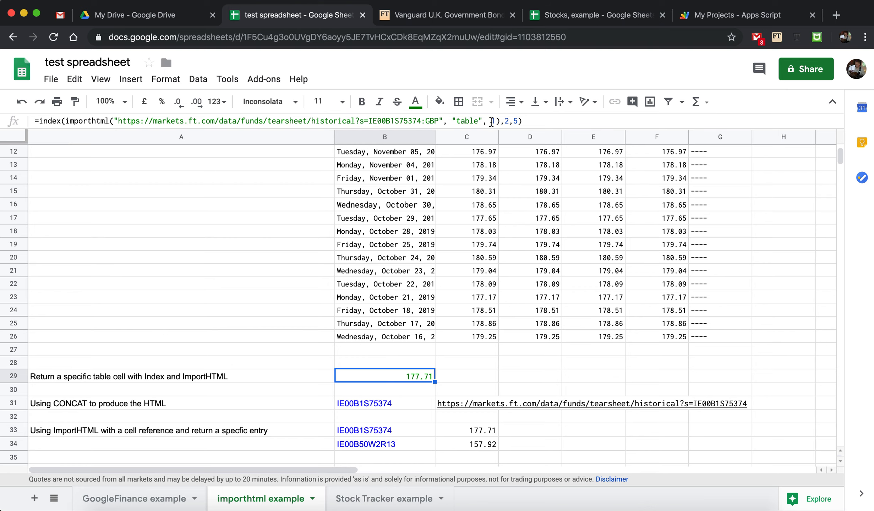
pyautogui.click(509, 121)
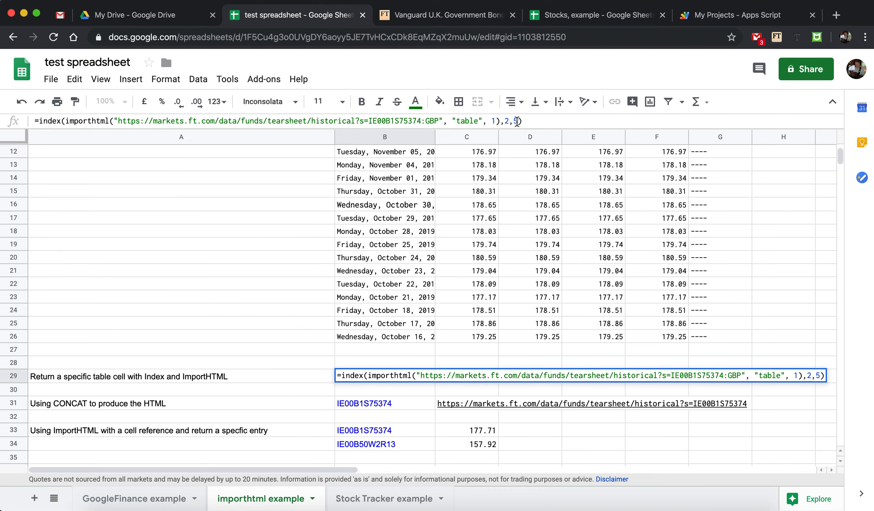
pyautogui.click(519, 121)
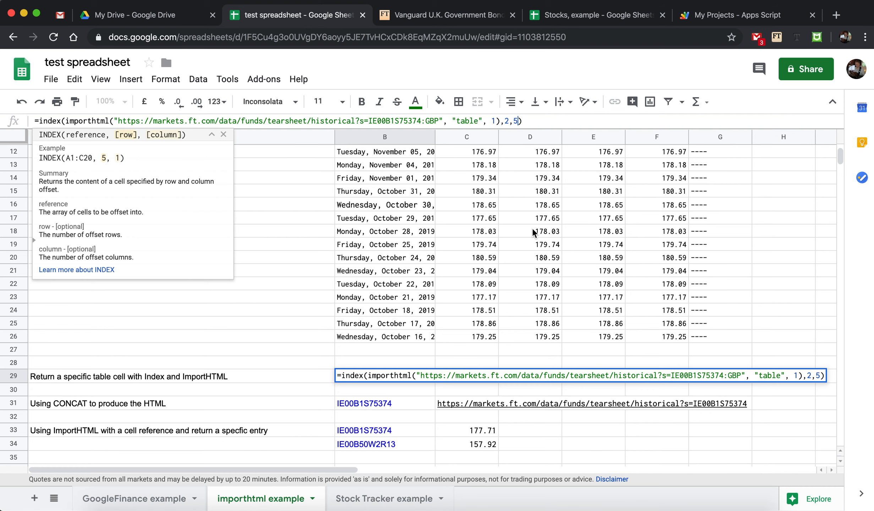
pyautogui.click(407, 366)
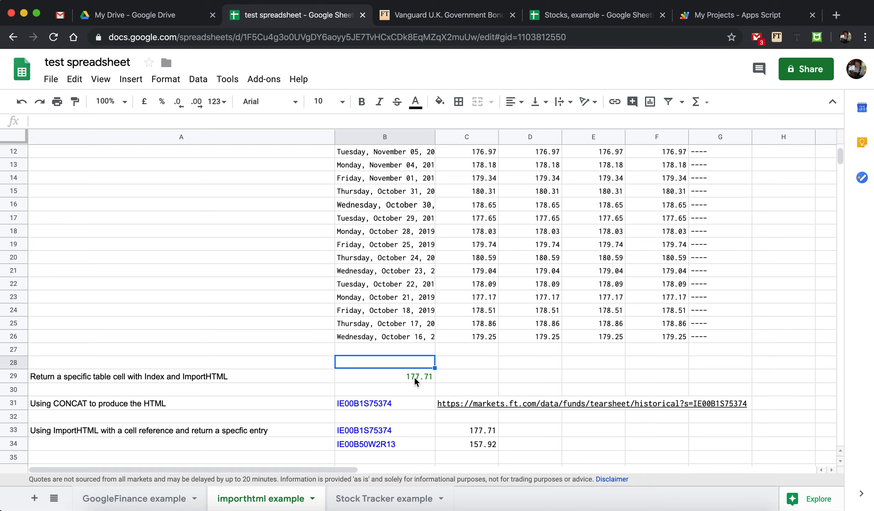
pyautogui.click(391, 376)
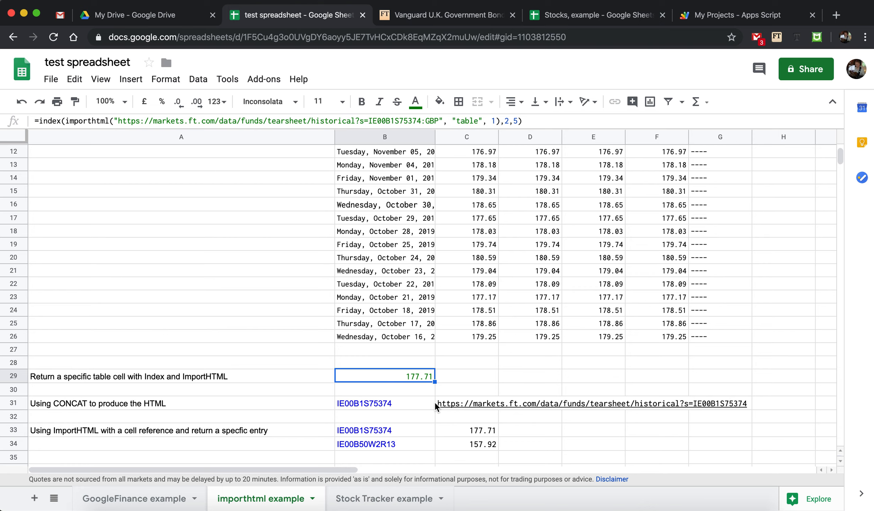
# - Examine the CONCAT link formula in C31 and the combined INDEX, IMPORTHTML and CONCAT formula in C33
pyautogui.click(450, 404)
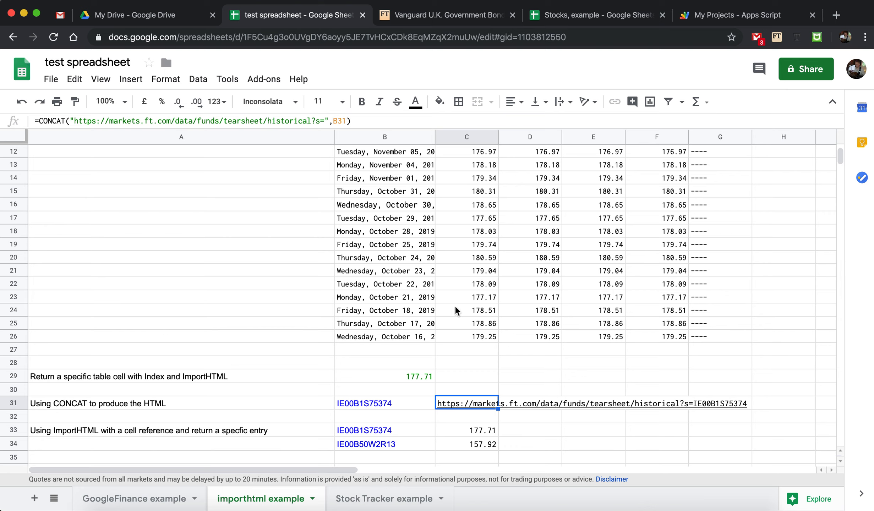
pyautogui.moveTo(446, 405)
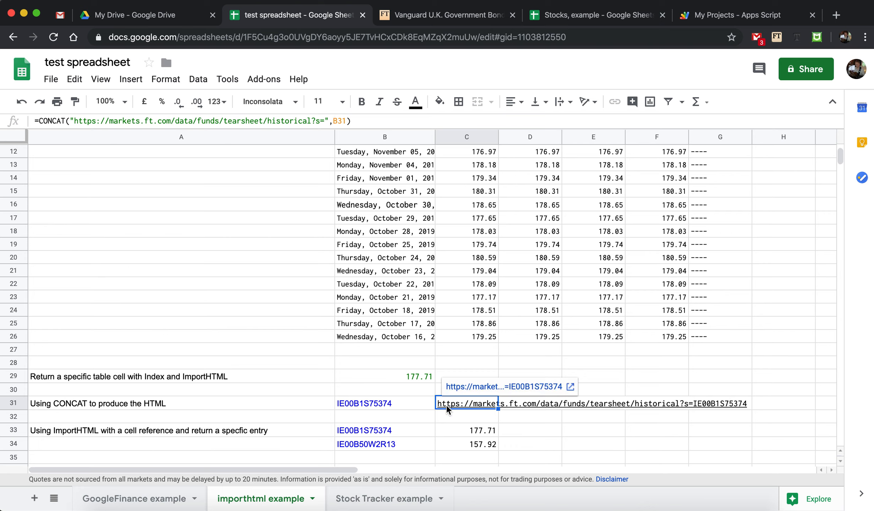
pyautogui.click(453, 429)
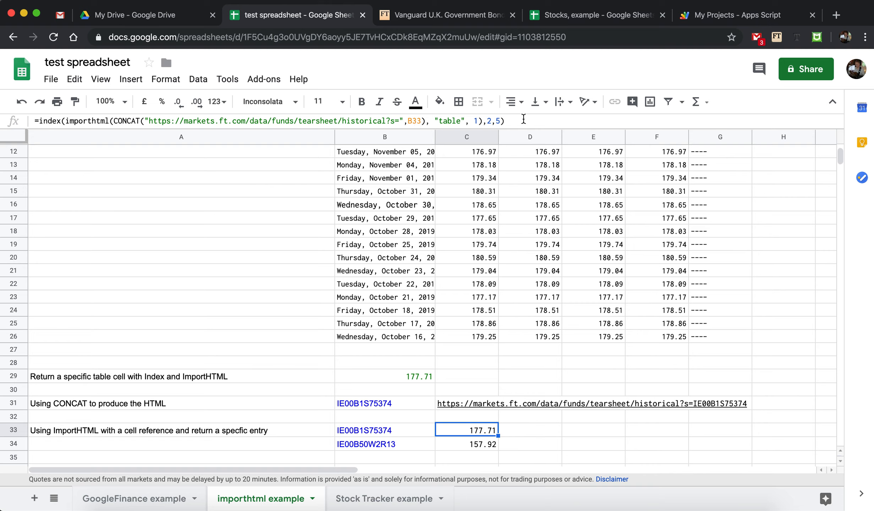
pyautogui.click(510, 429)
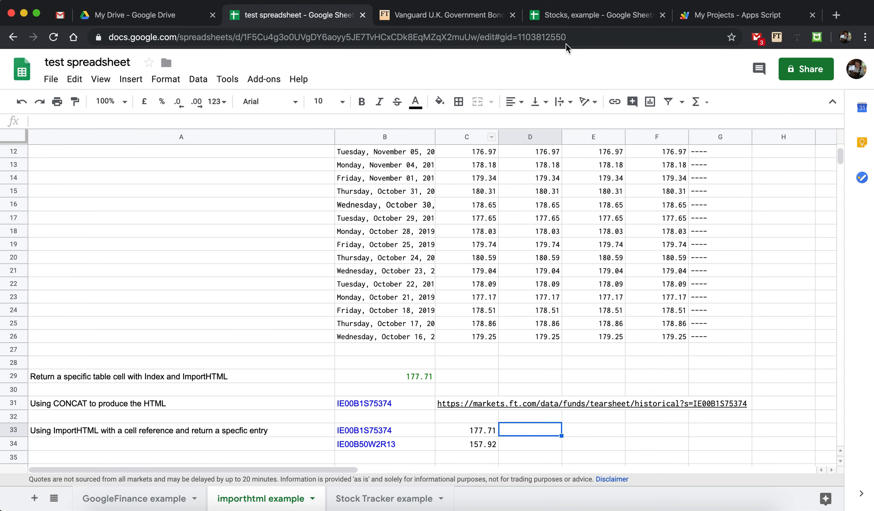
# - Switch back to the Stocks, example spreadsheet and examine the Returned Price and Price (p) formulas for HSBC MSCI World UCITS ETF
pyautogui.click(579, 16)
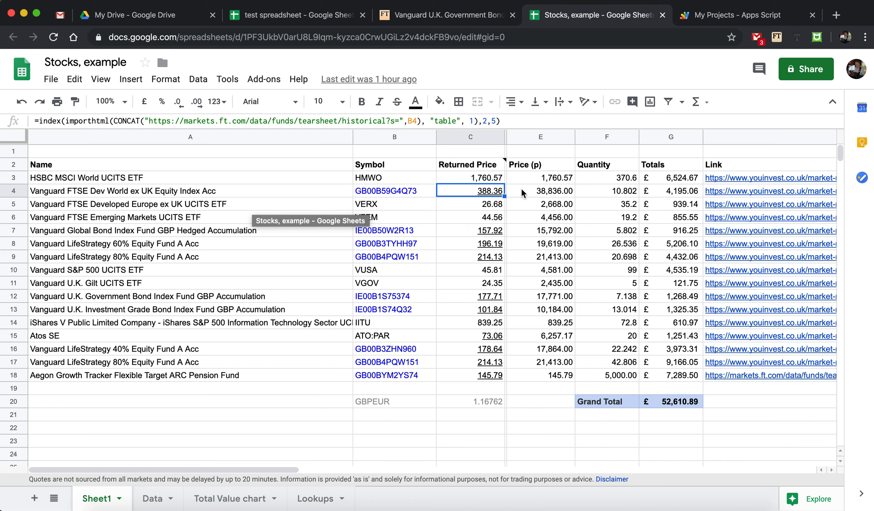
pyautogui.click(490, 178)
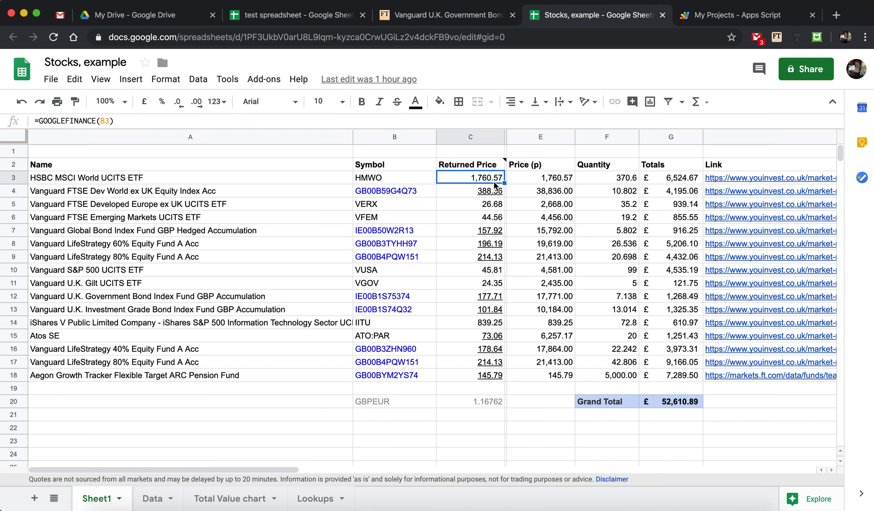
pyautogui.click(529, 177)
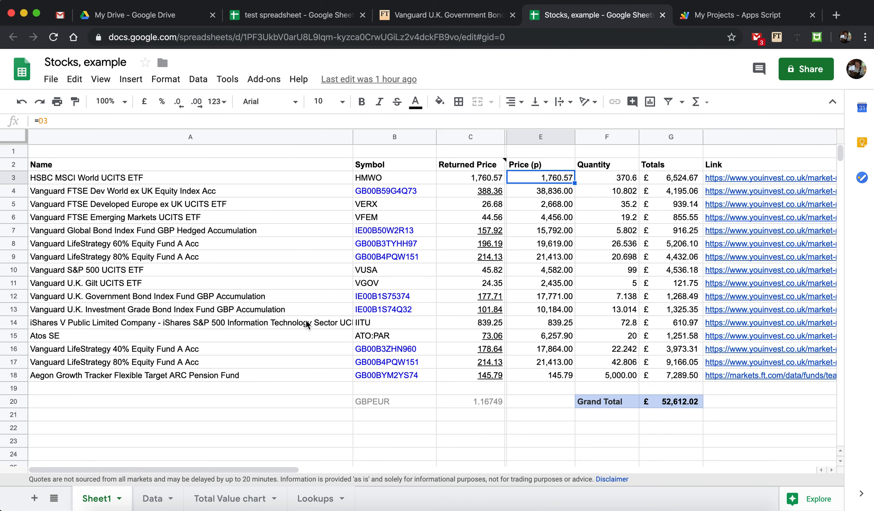
# - View the "data to copy" block starting at row 41, below the holdings table
pyautogui.scroll(-5, 317, 322)
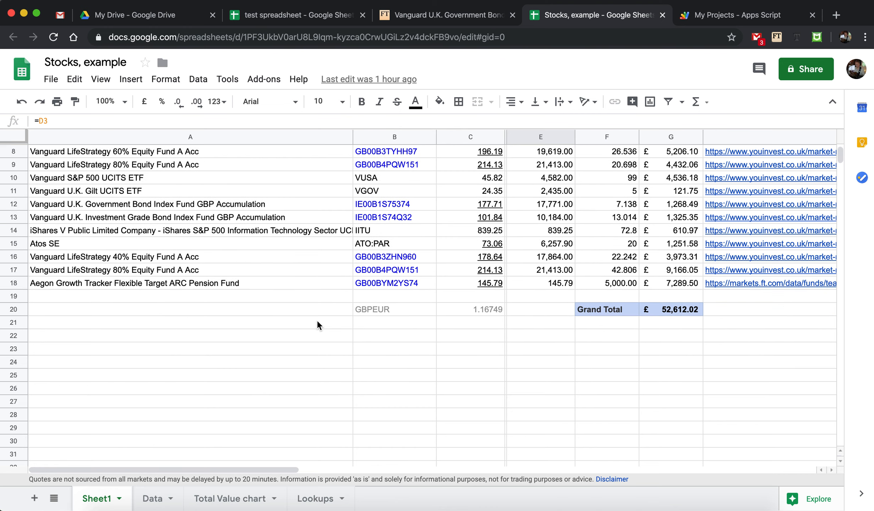
pyautogui.scroll(-4, 317, 324)
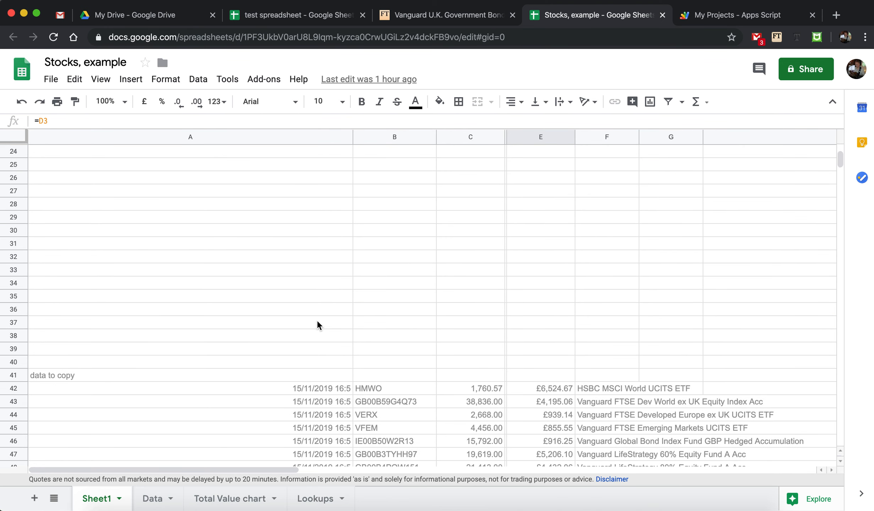
pyautogui.scroll(-5, 317, 324)
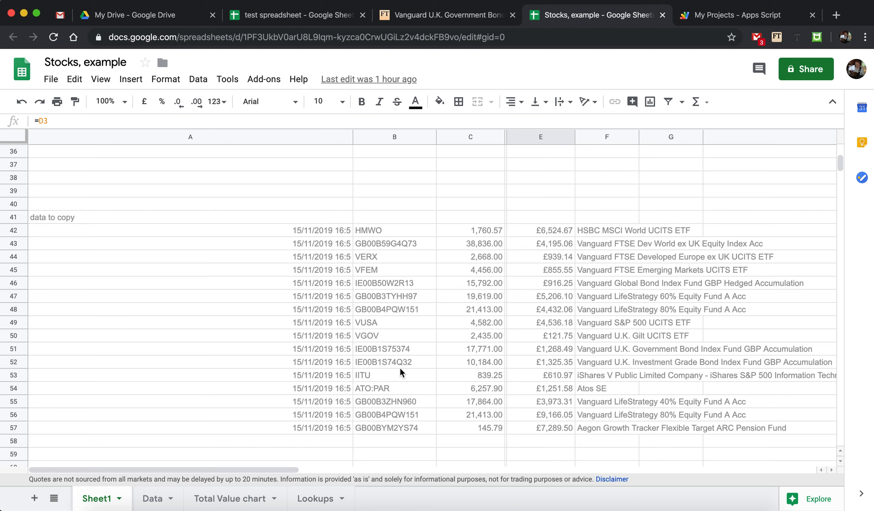
# - Open the Data sheet and look through the dated price, quantity and value records for each holding
pyautogui.click(153, 499)
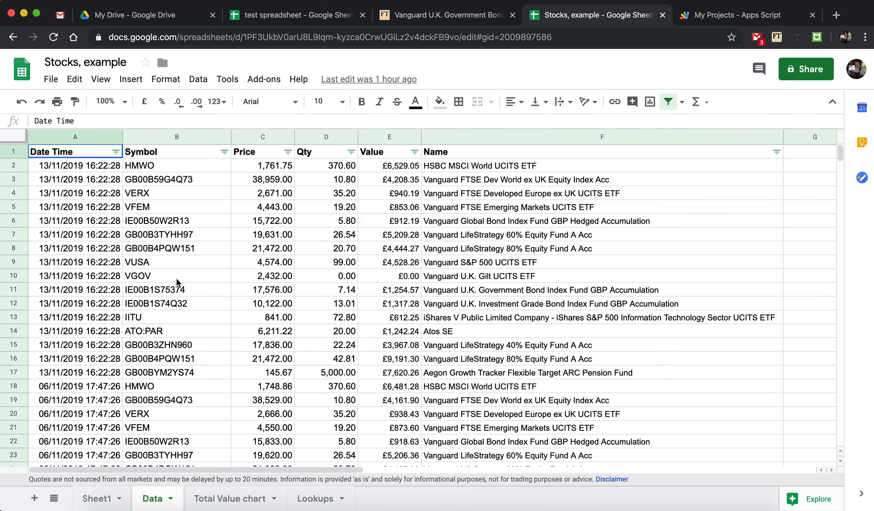
pyautogui.scroll(-5, 157, 207)
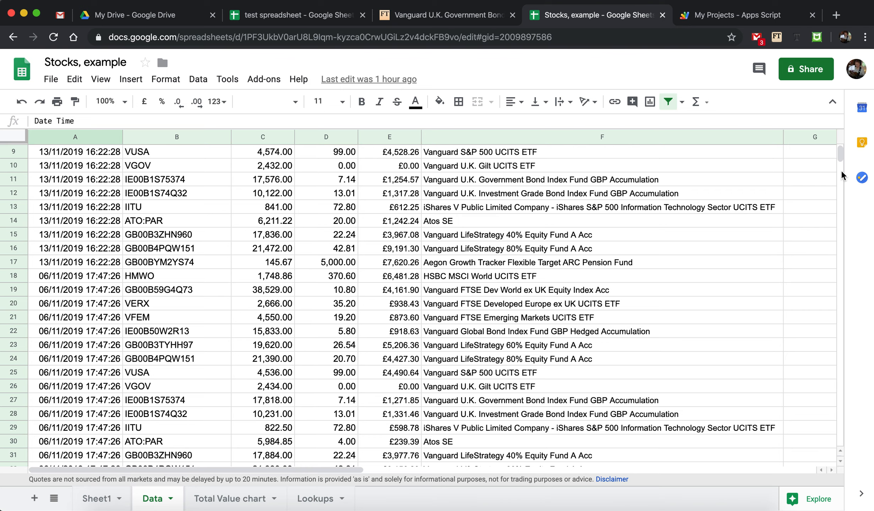
pyautogui.moveTo(842, 157)
pyautogui.mouseDown()
pyautogui.moveTo(850, 378)
pyautogui.moveTo(850, 175)
pyautogui.moveTo(836, 155)
pyautogui.mouseUp()
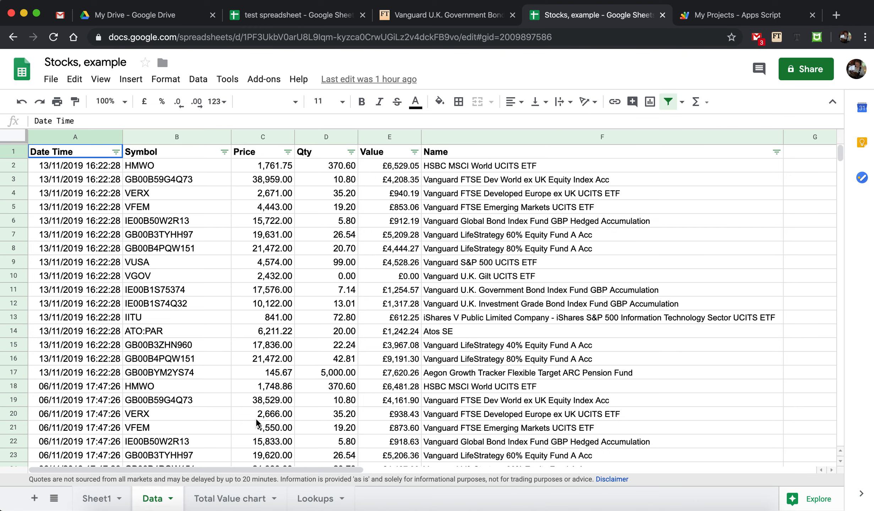
# - Open the Total Value chart sheet and close the pivot table editor to view the whole line chart
pyautogui.click(229, 500)
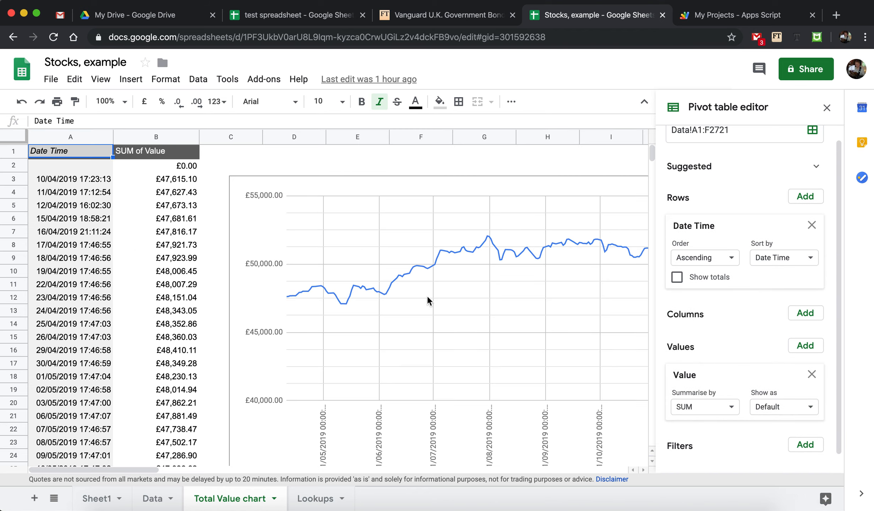
pyautogui.click(826, 107)
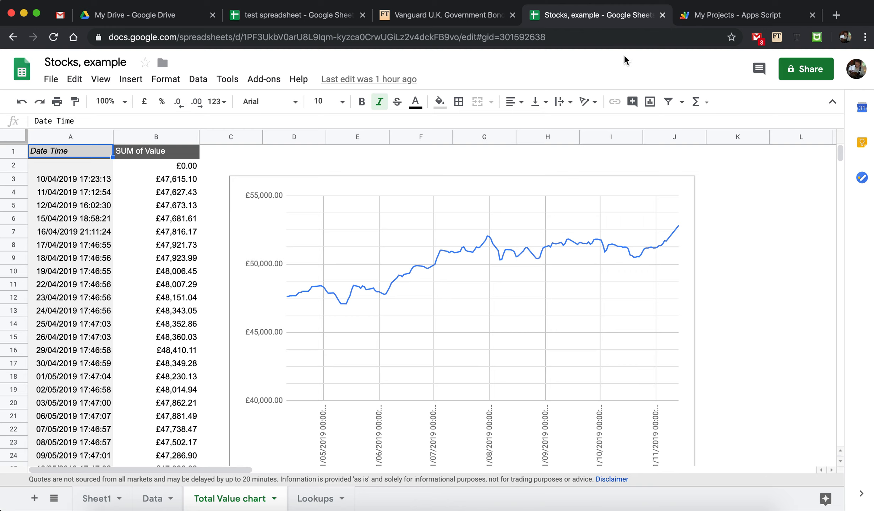
pyautogui.click(306, 15)
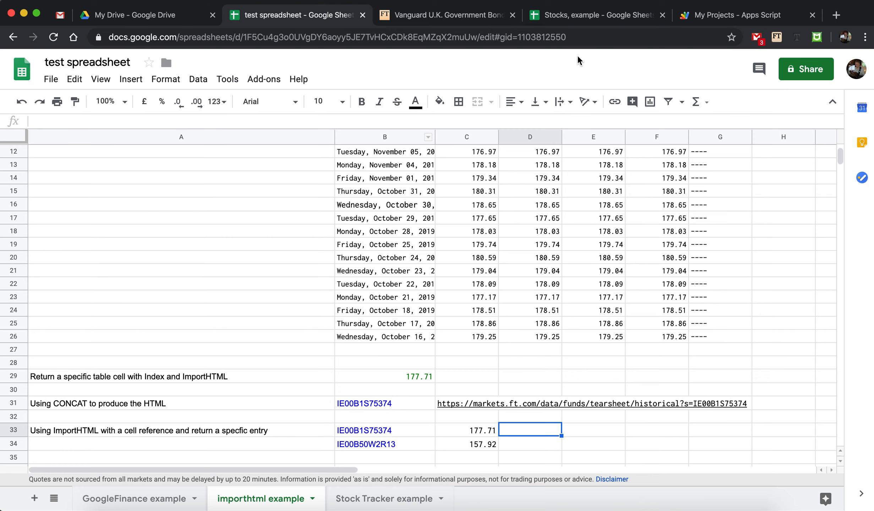
pyautogui.click(575, 15)
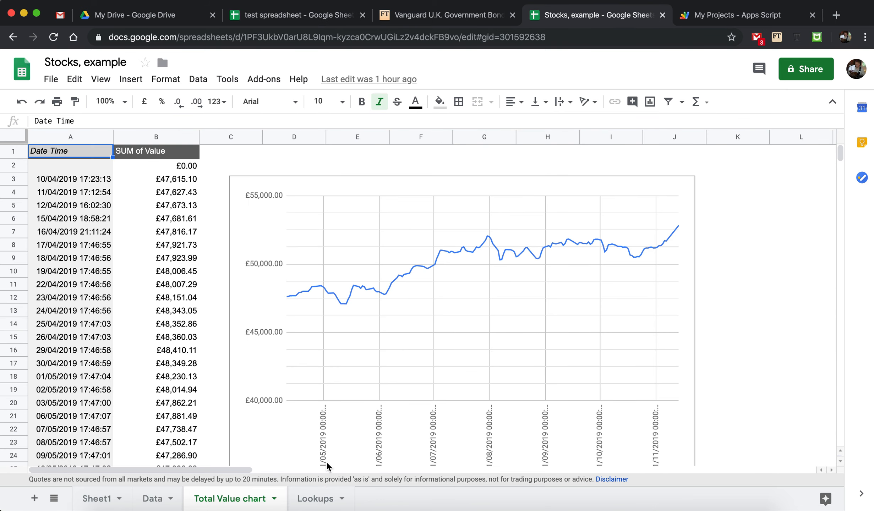
# - Revisit the Data sheet, switch to Apps Script and examine the Recorded macros (Stocks) trigger under My Triggers
pyautogui.click(152, 498)
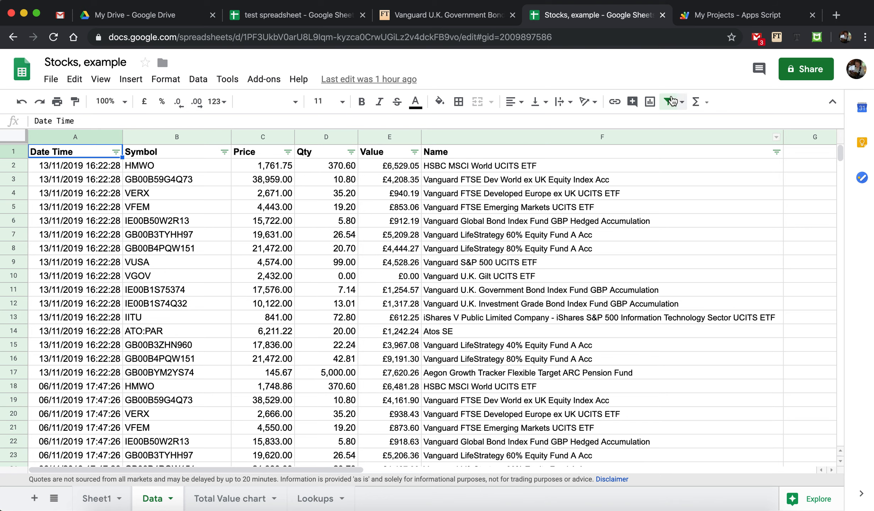
pyautogui.click(718, 17)
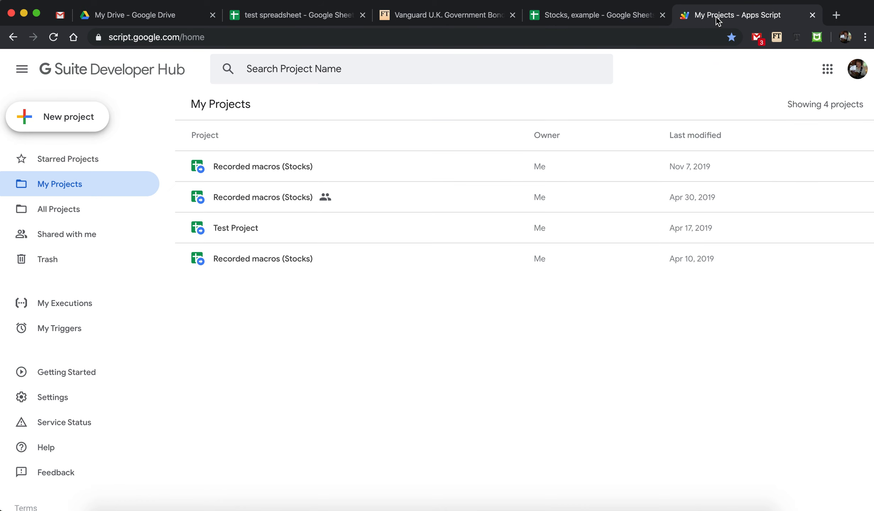
pyautogui.click(70, 330)
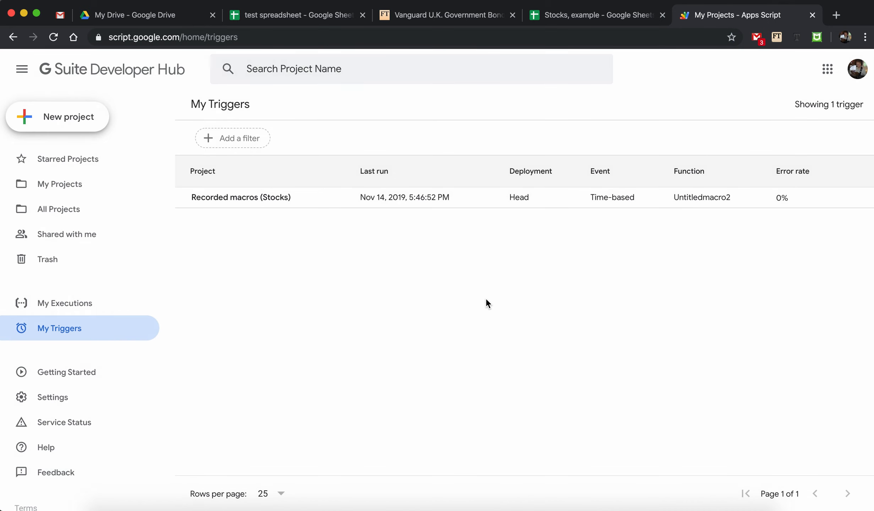
pyautogui.moveTo(603, 204)
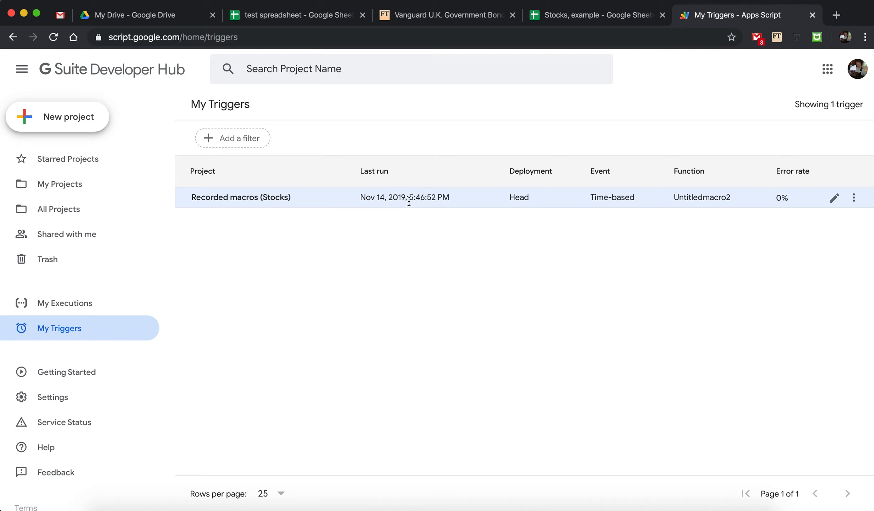
# - Switch back to the Stocks, example spreadsheet and show the Total Value chart without the pivot table editor
pyautogui.click(575, 23)
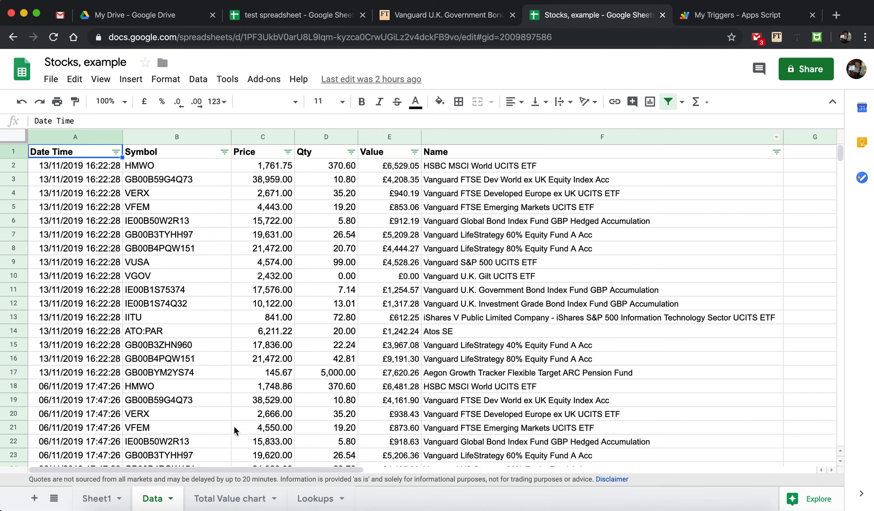
pyautogui.click(226, 497)
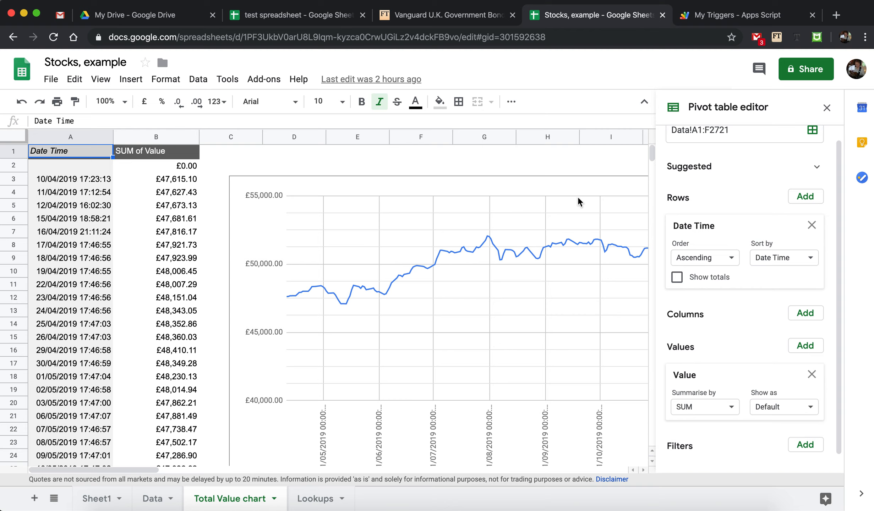
pyautogui.click(828, 108)
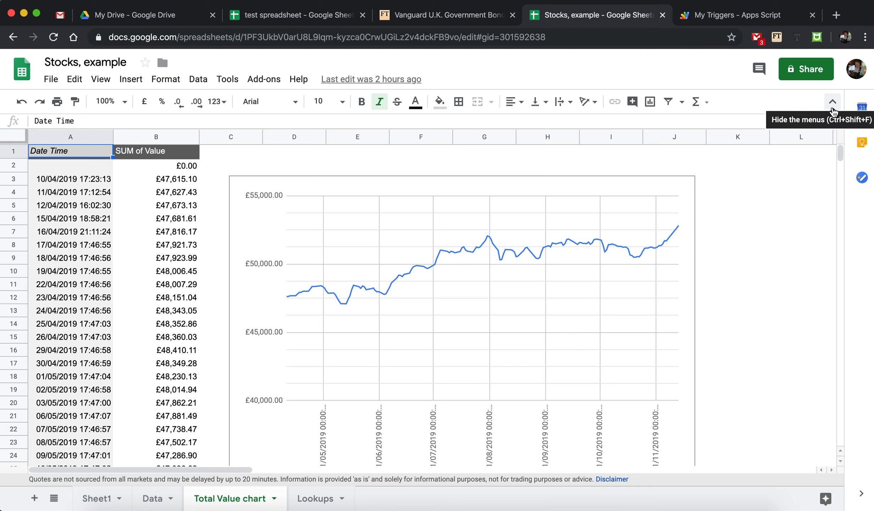